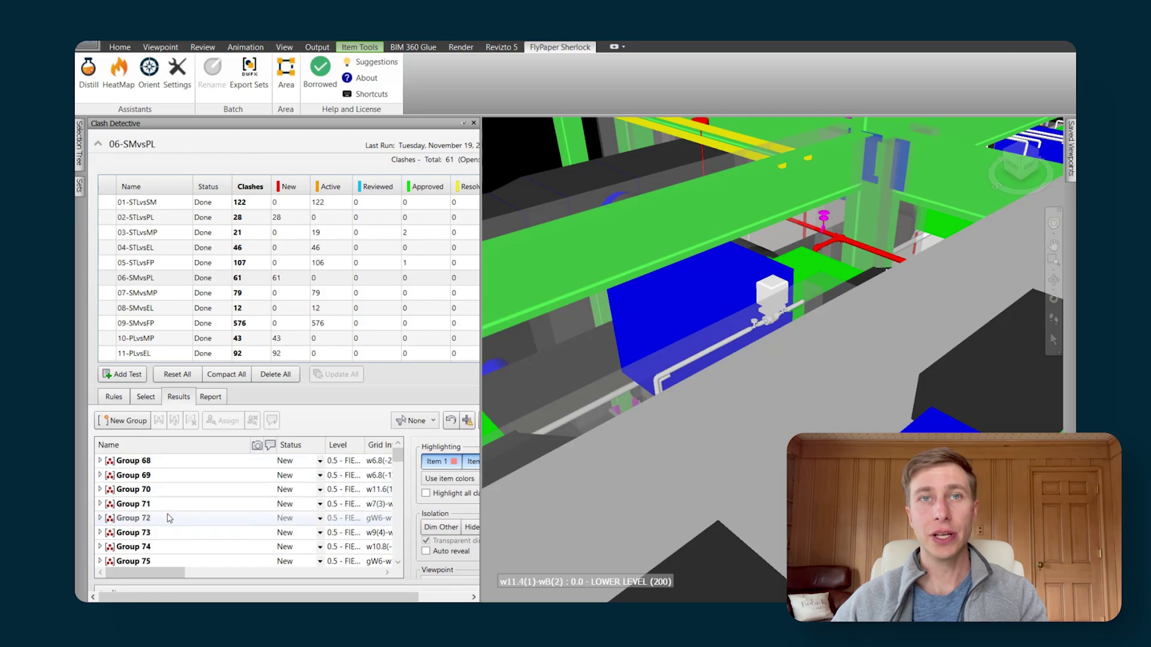
Step: Try a batch rename of Groups 68 through 74 that places a person's first name before the existing clash name
left_click(166, 463)
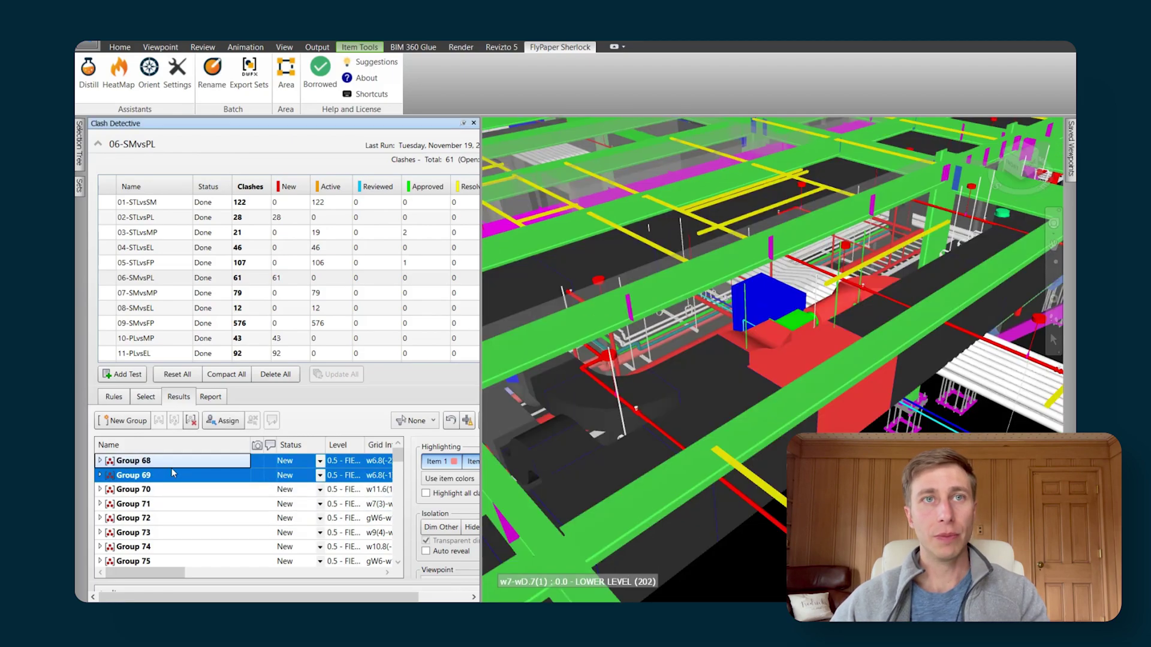
left_click(159, 547, "shift")
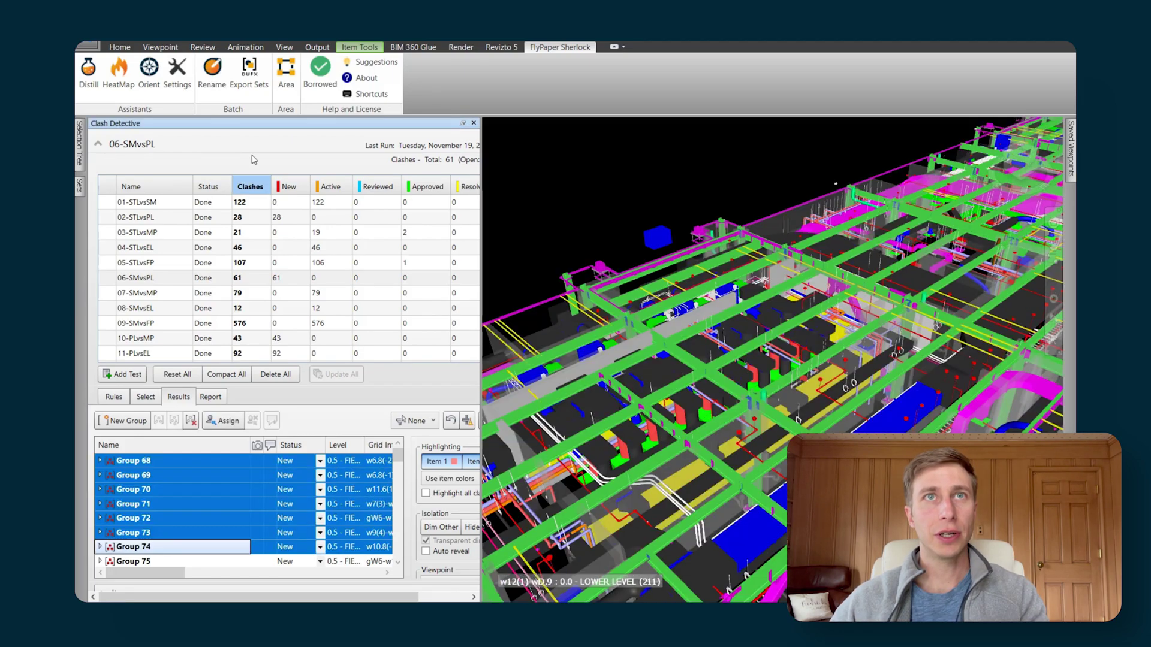
left_click(213, 75)
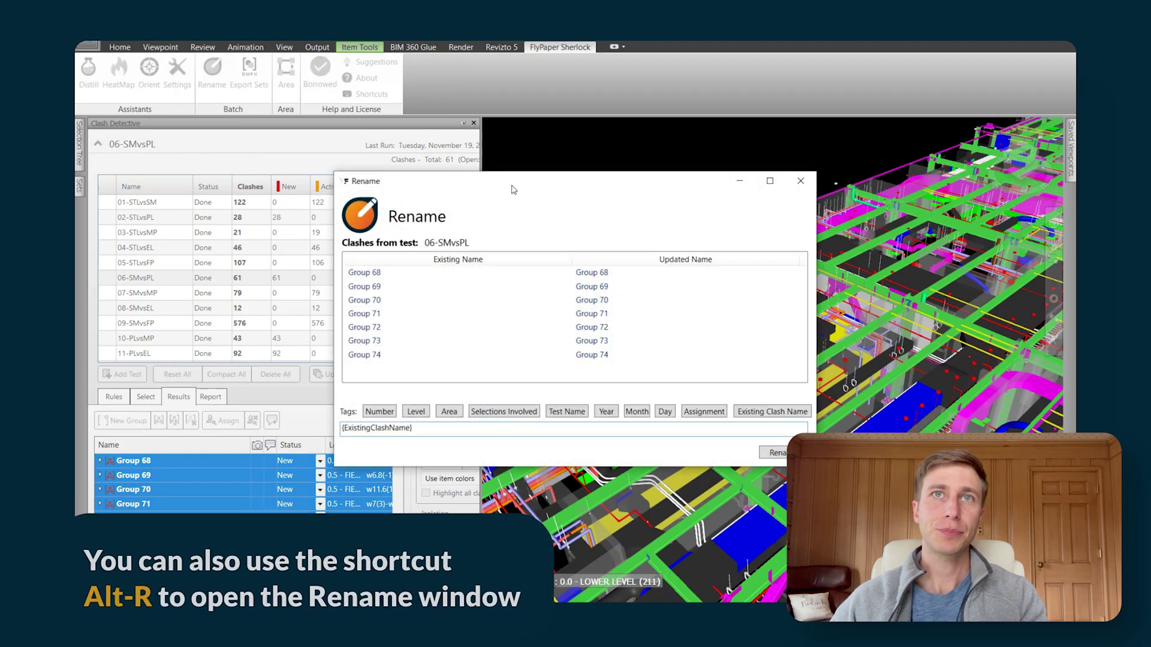
left_click_drag(523, 142, 591, 95)
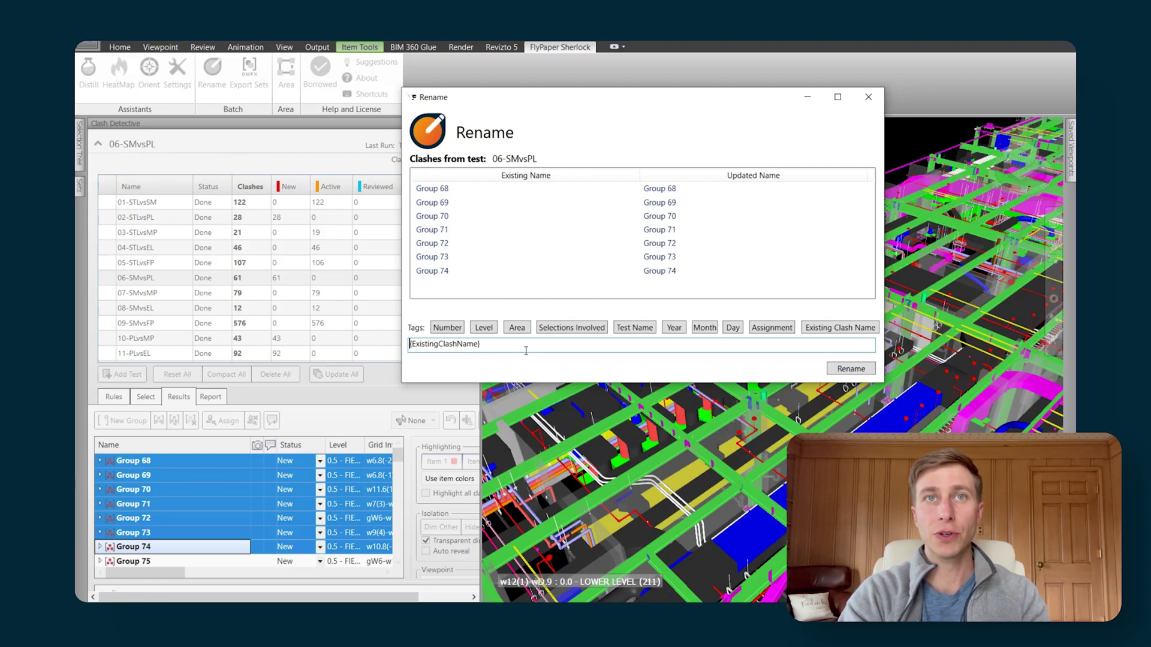
type("Joe")
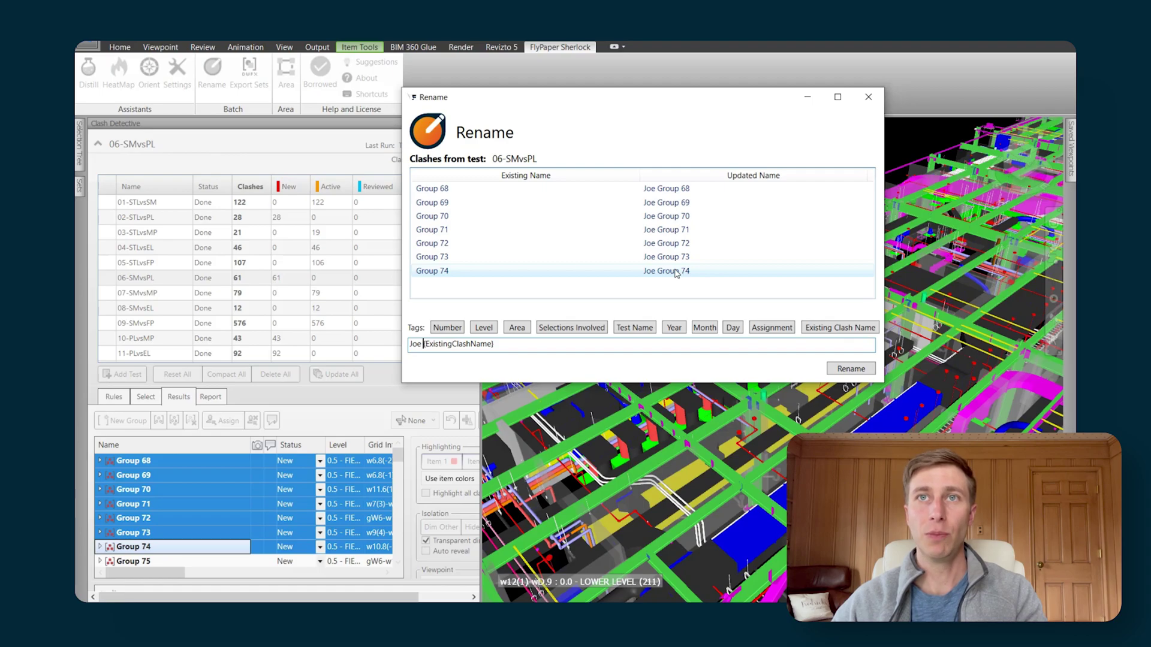
Step: Remove the first-name prefix from the naming pattern and leave Rename without applying it
left_click_drag(423, 344, 395, 344)
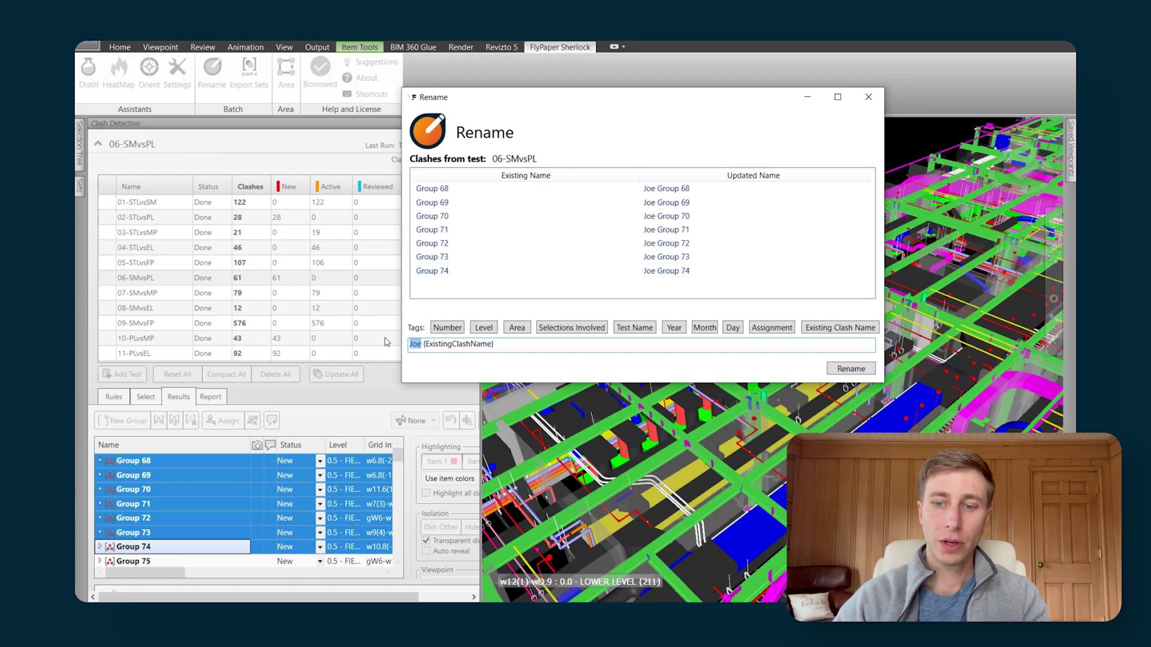
key("BackSpace")
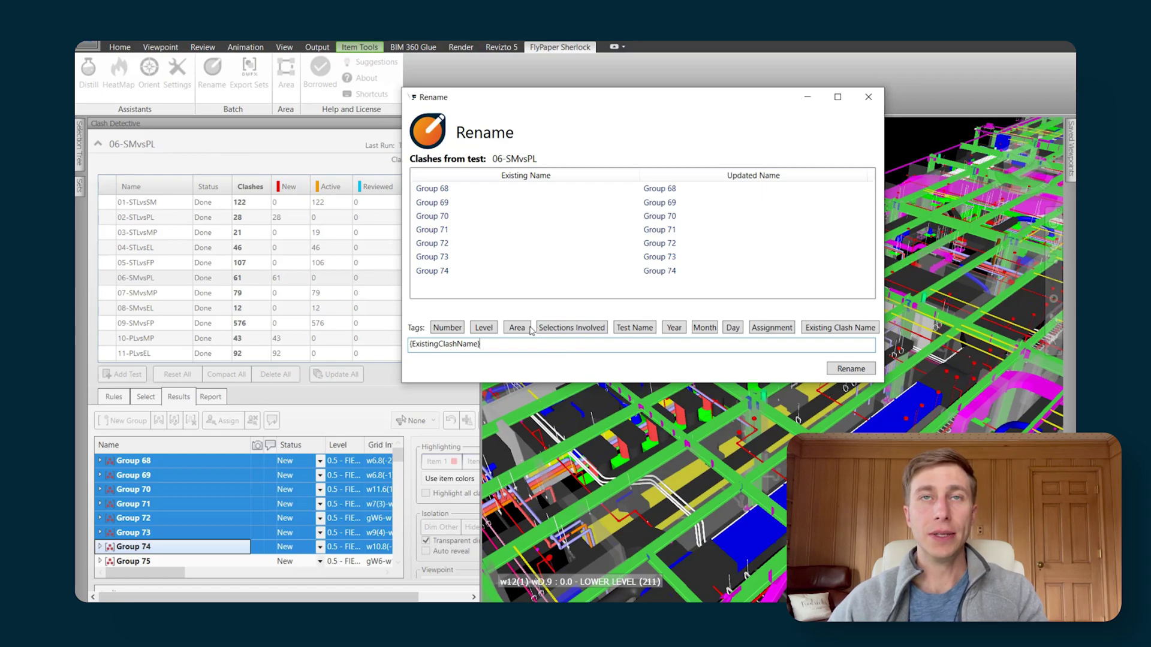
left_click(868, 97)
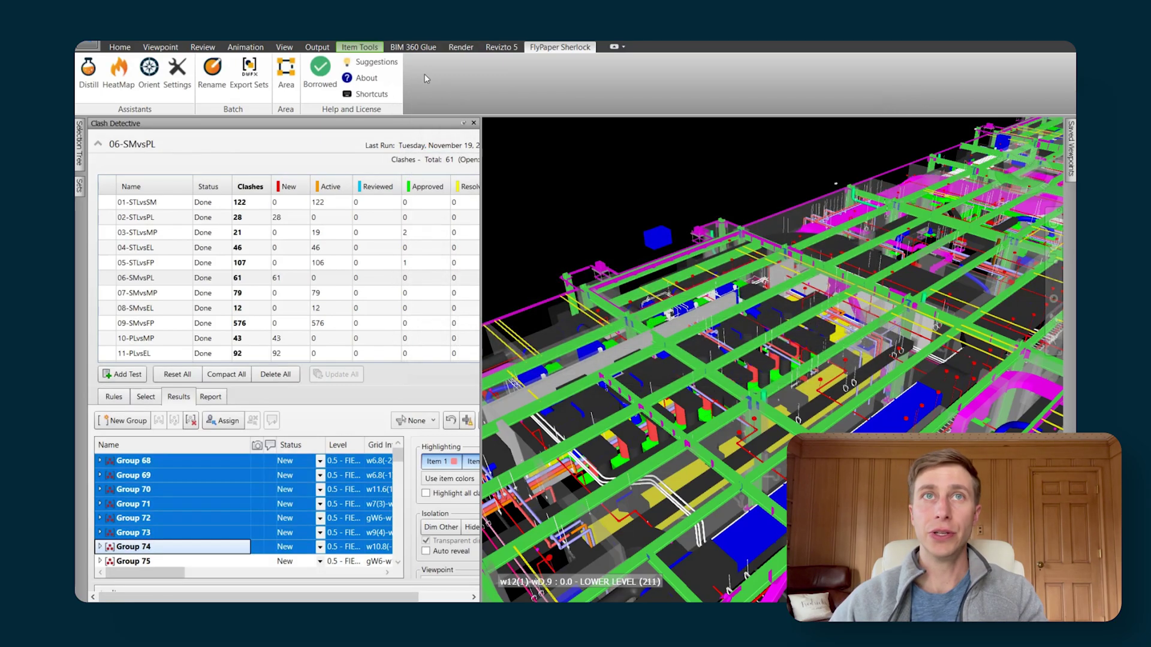
Step: View the full extents of the Phase 1 and Phase 2 areas in plan, then return to the 3D view
left_click(292, 86)
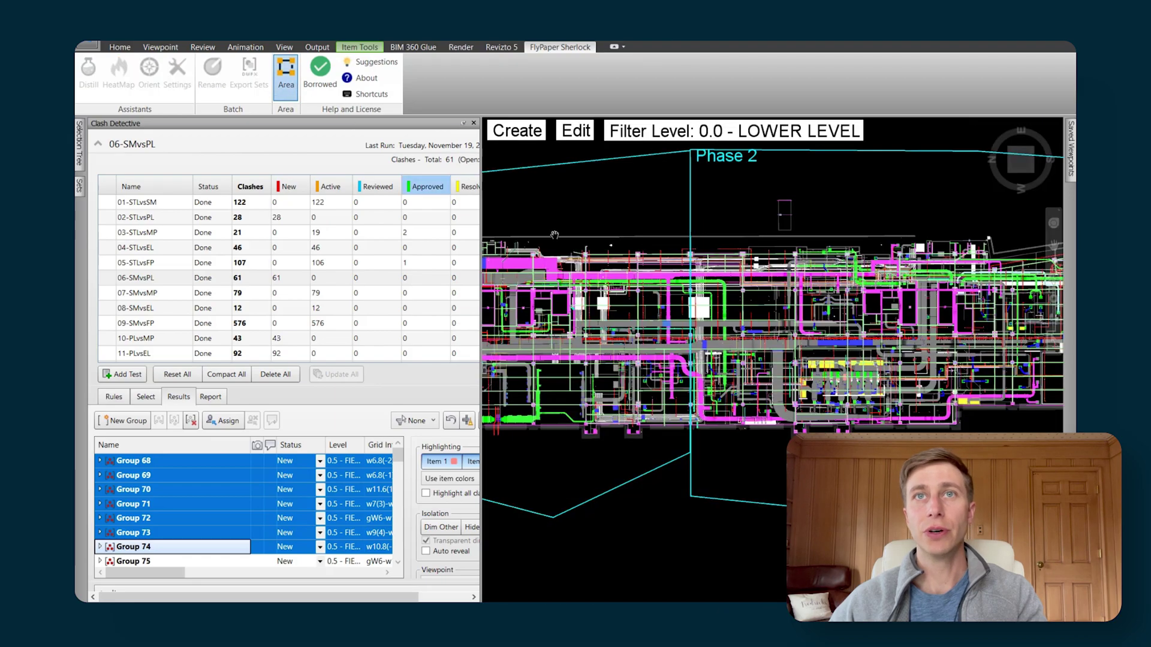
scroll(744, 313, "down", 5)
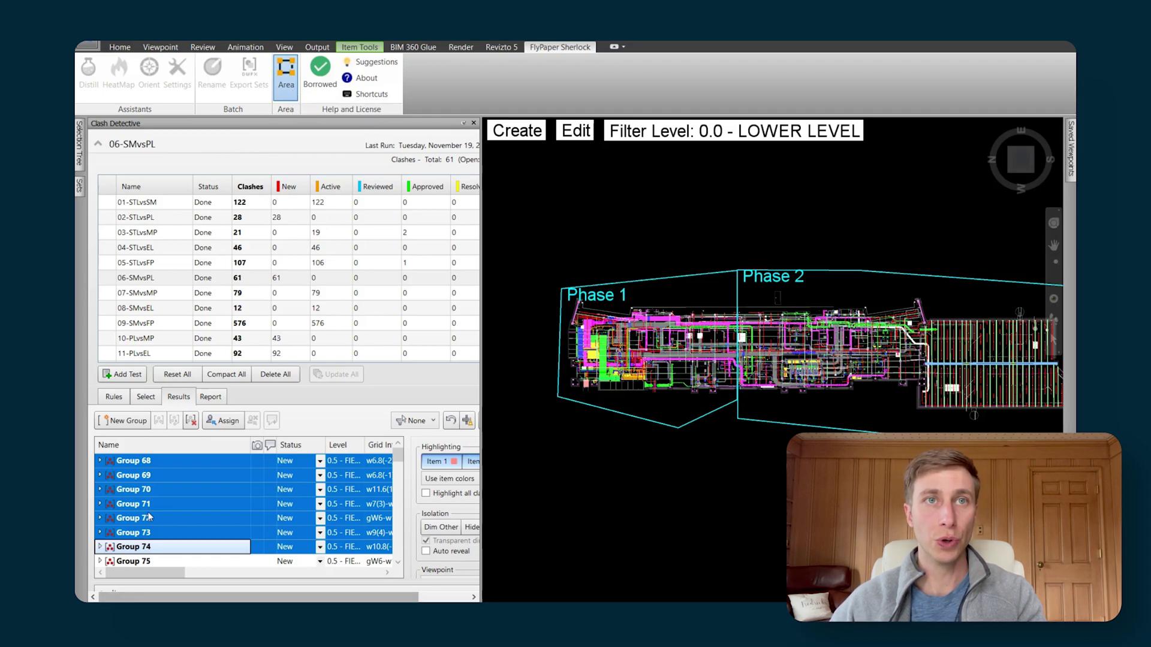
left_click(287, 88)
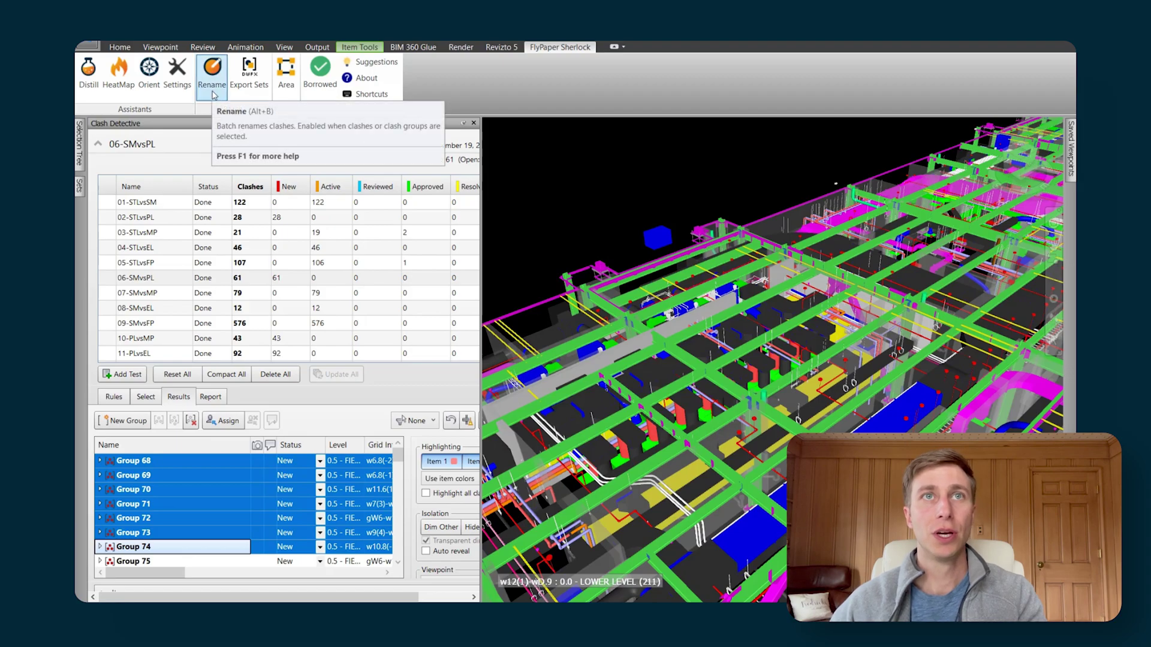
Step: Batch rename Groups 68 through 128 with the Area tag placed before the existing clash name
left_click(152, 479)
scroll(173, 499, "down", 5)
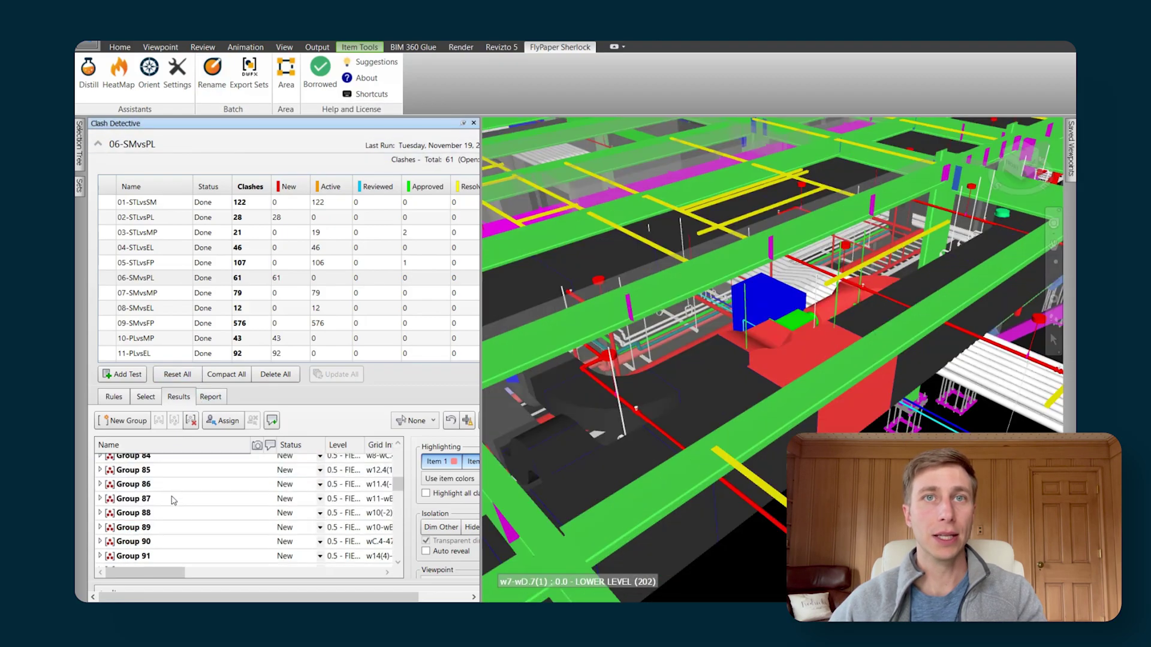
scroll(173, 499, "down", 12)
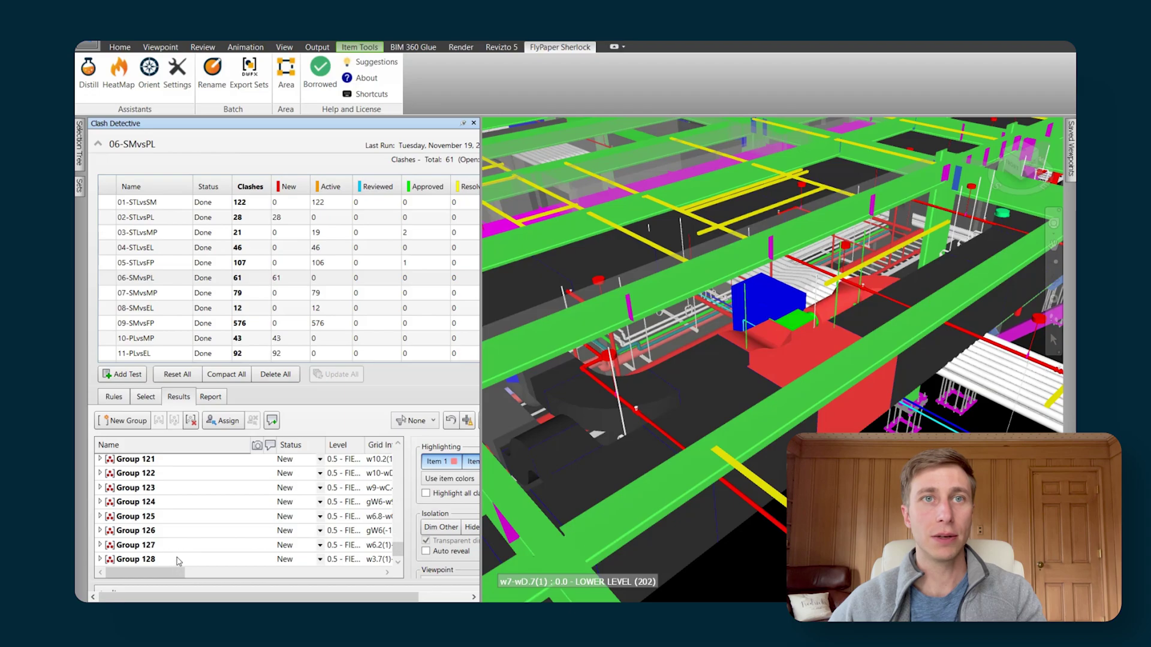
left_click(178, 561, "shift")
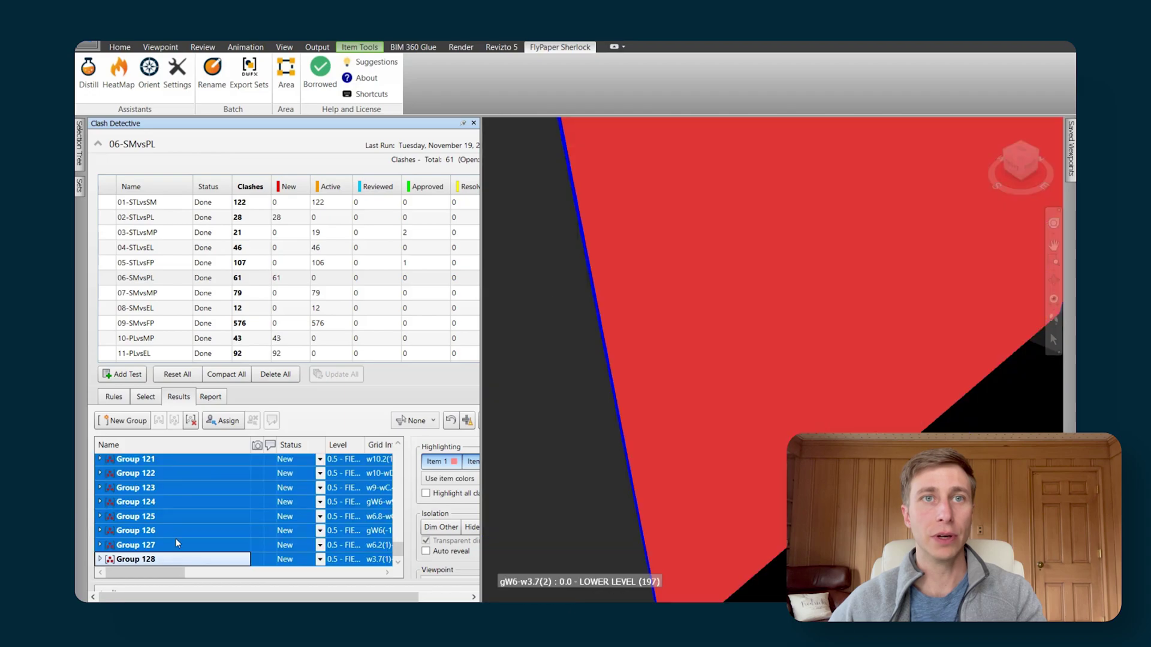
left_click(213, 76)
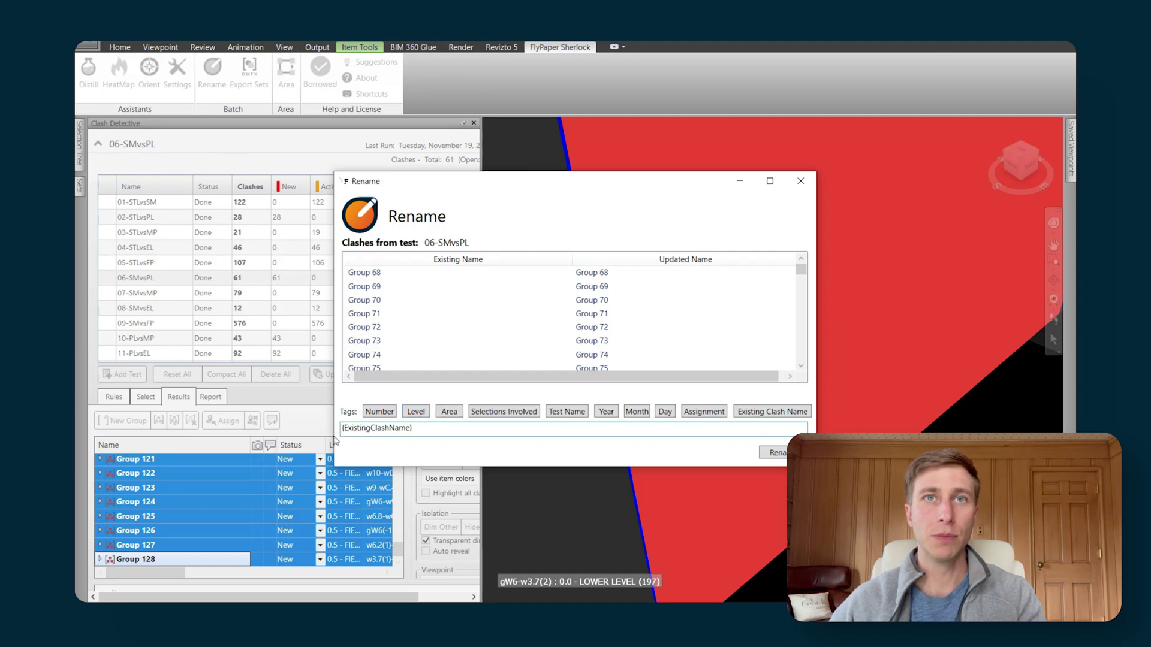
left_click(449, 412)
left_click_drag(598, 184, 596, 120)
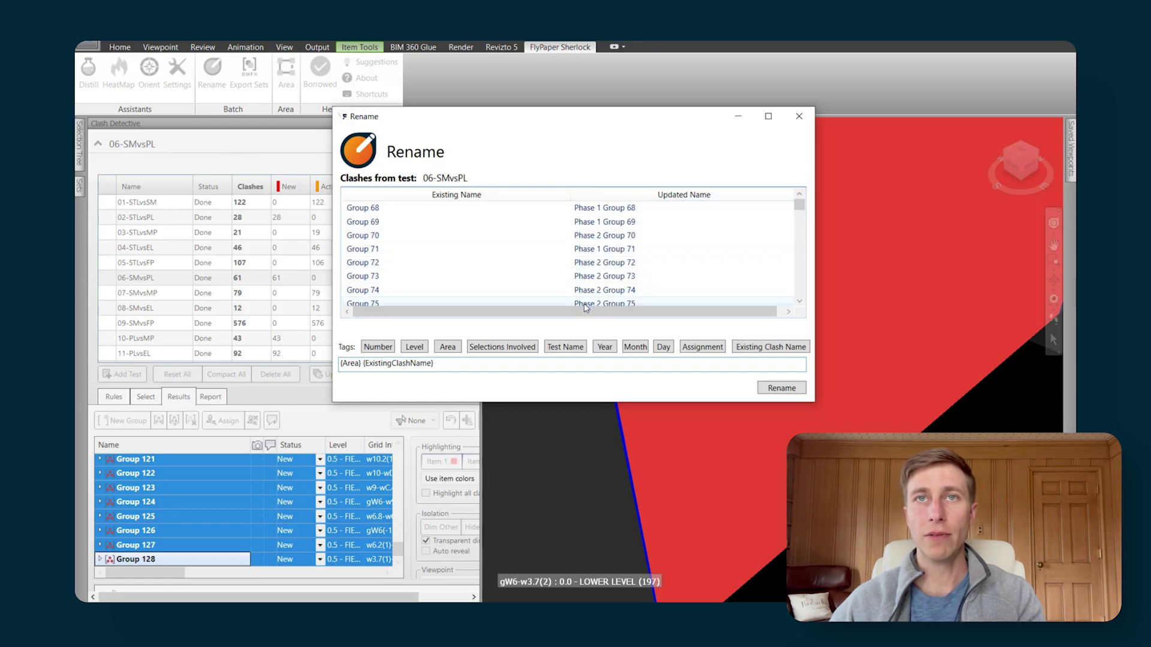
scroll(604, 281, "down", 3)
scroll(604, 282, "down", 5)
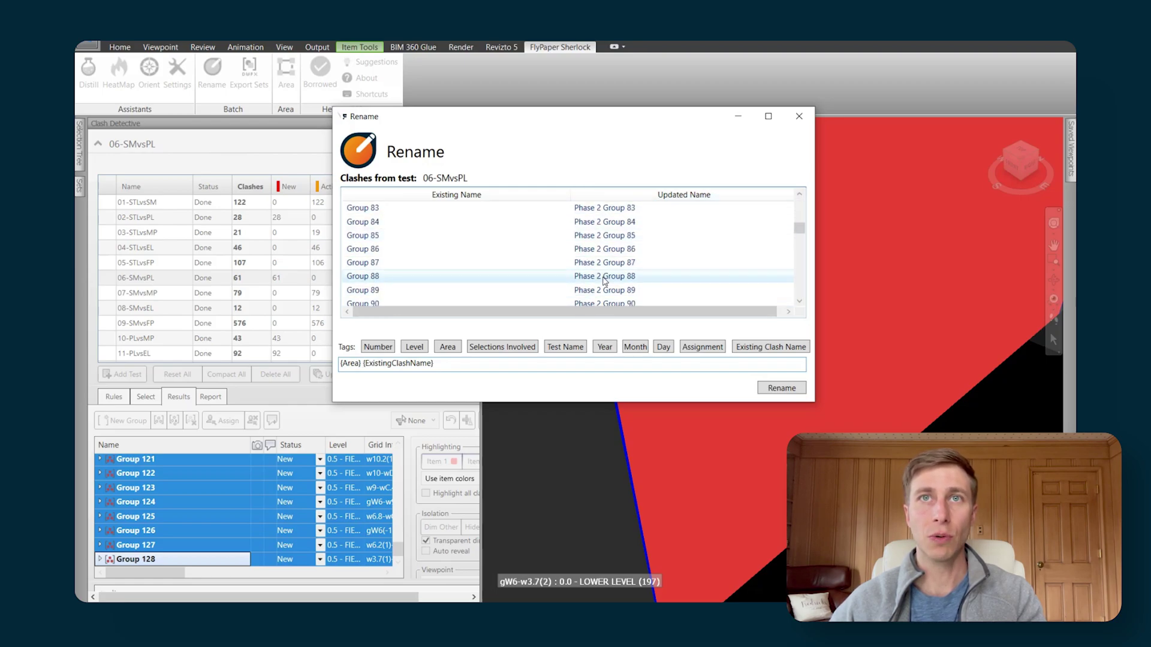
left_click(781, 389)
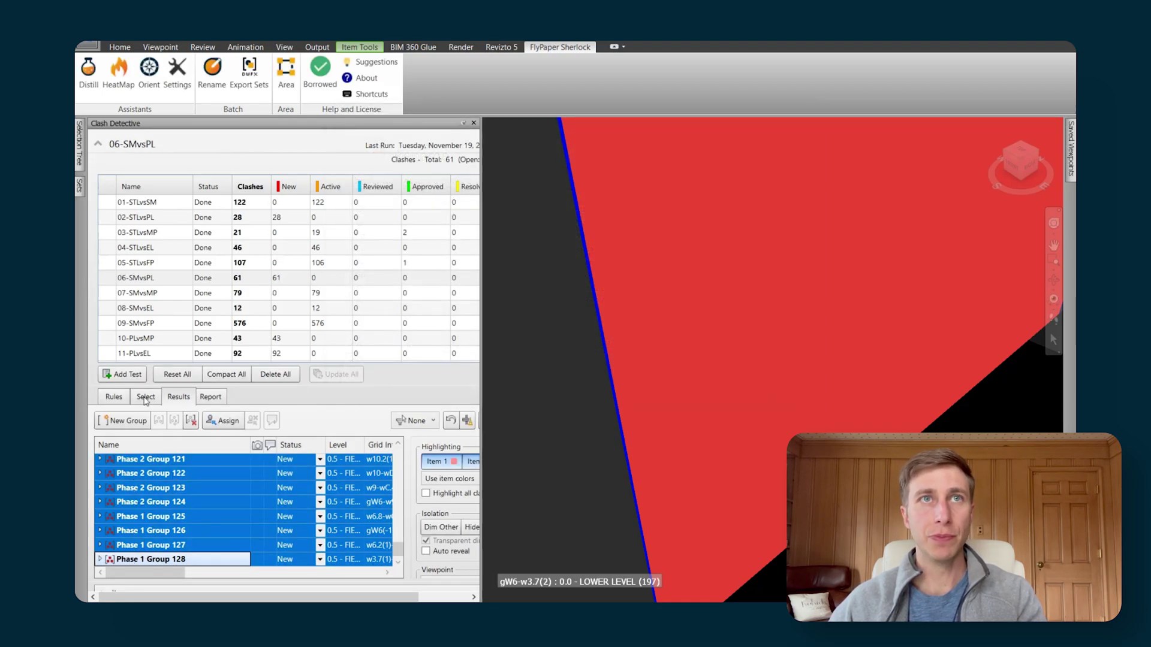
Step: Batch rename all the phase-prefixed clash groups to the word "Group" followed by the Number tag
left_click(183, 487)
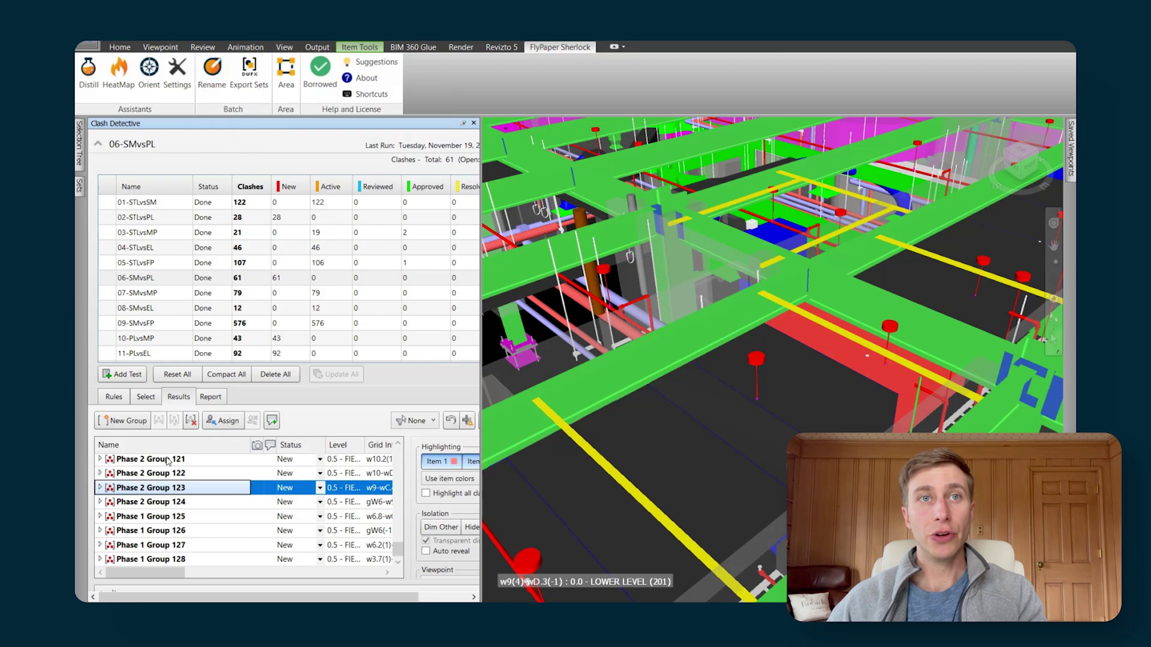
left_click(193, 559)
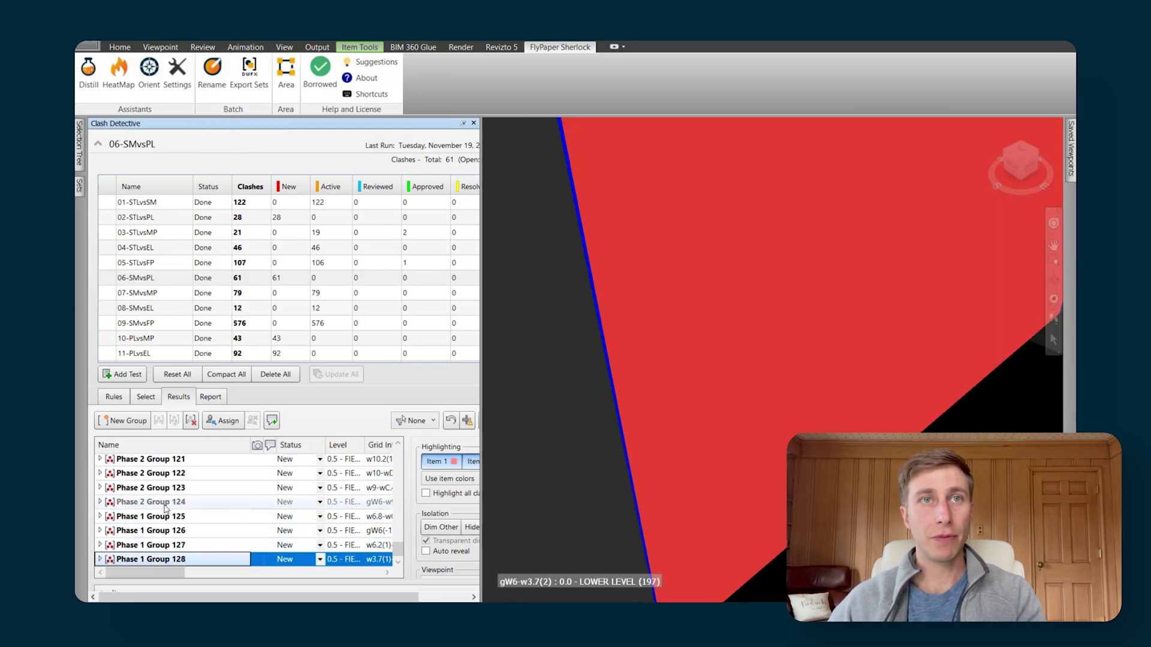
scroll(162, 497, "up", 15)
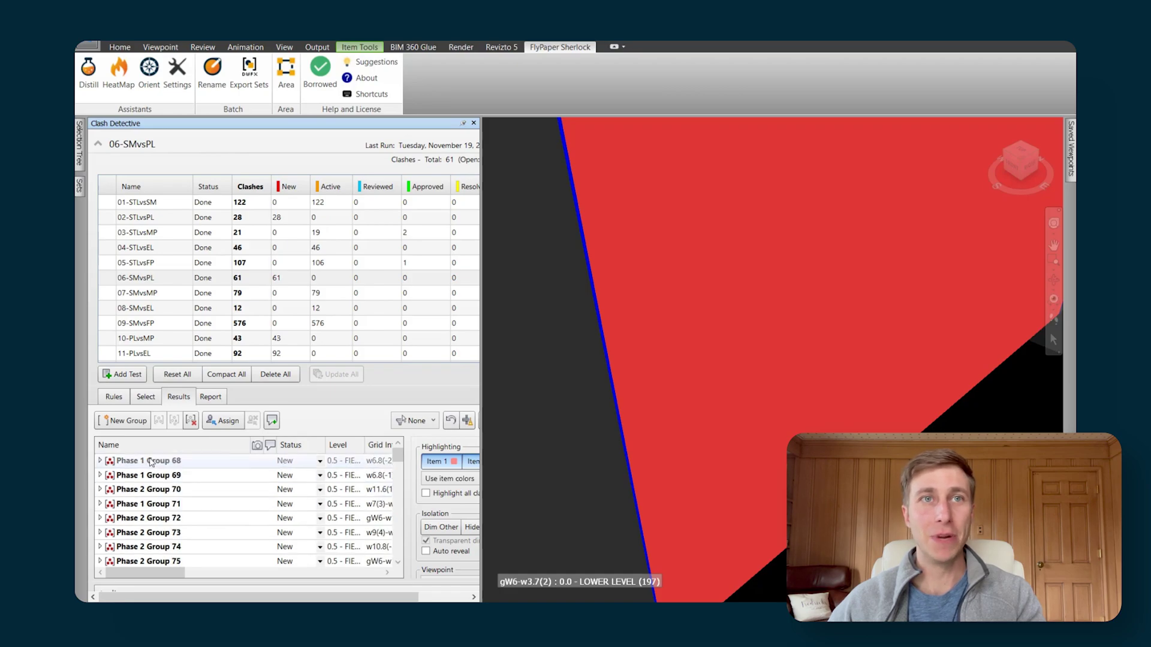
left_click(149, 460, "shift")
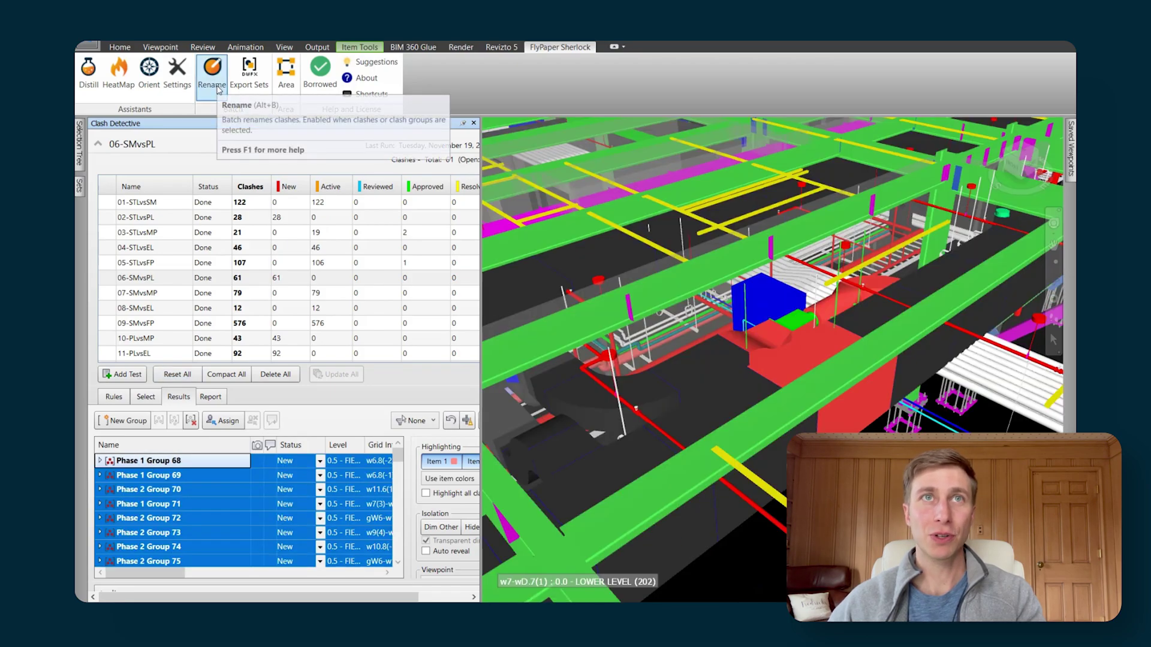
left_click(218, 88)
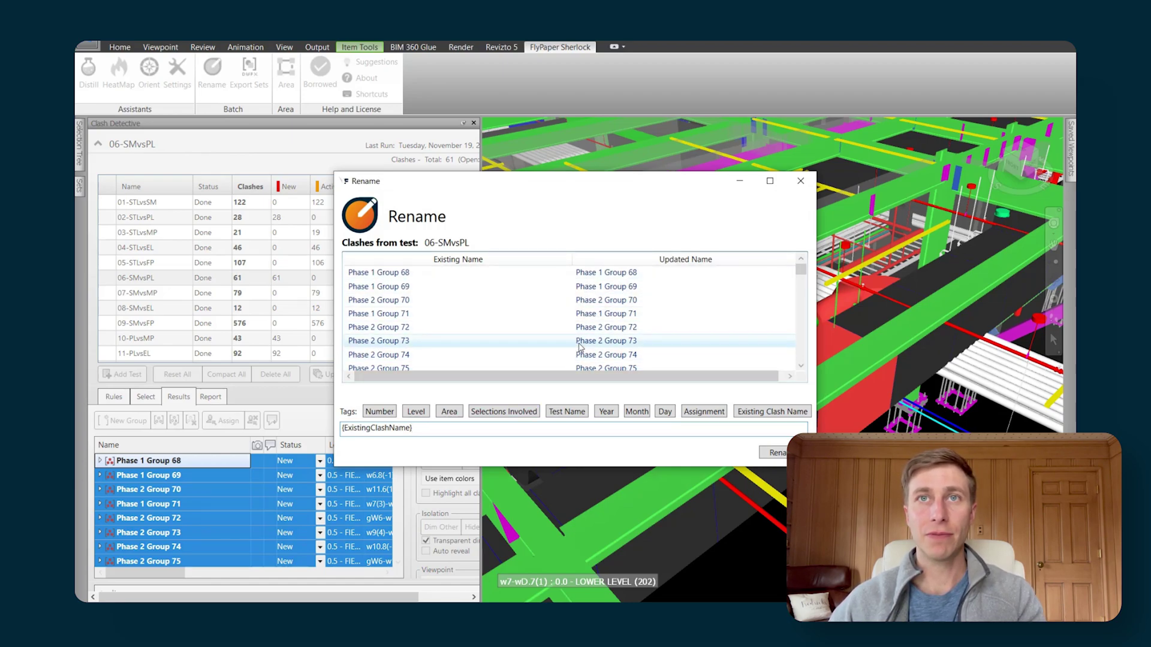
key("ctrl+a")
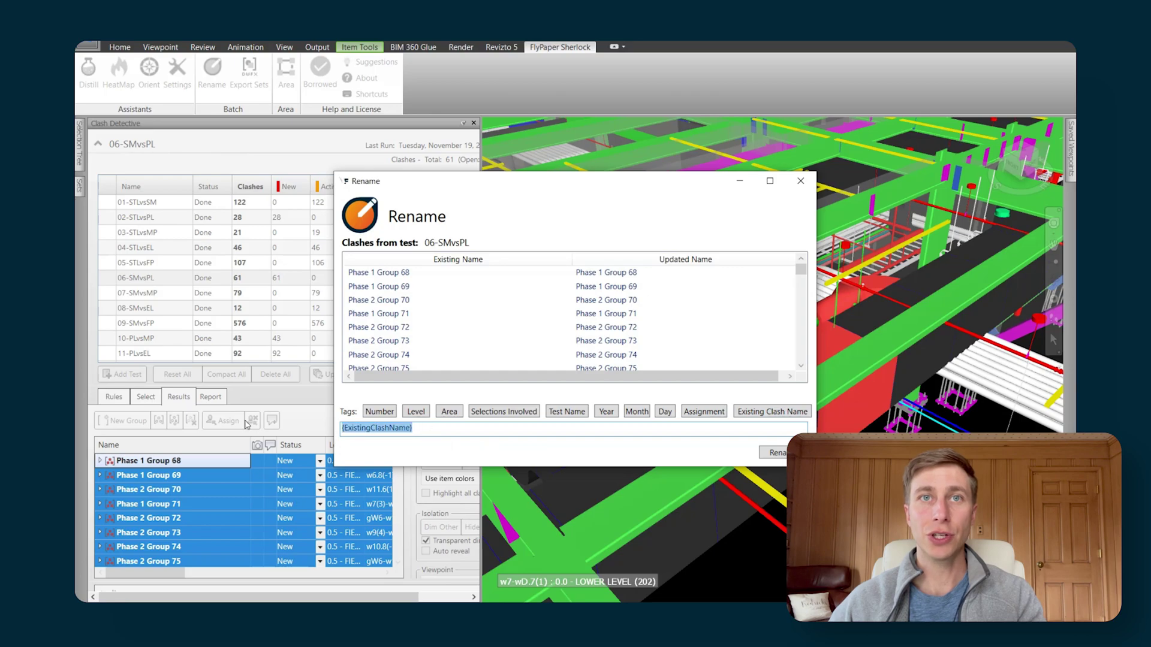
key("BackSpace")
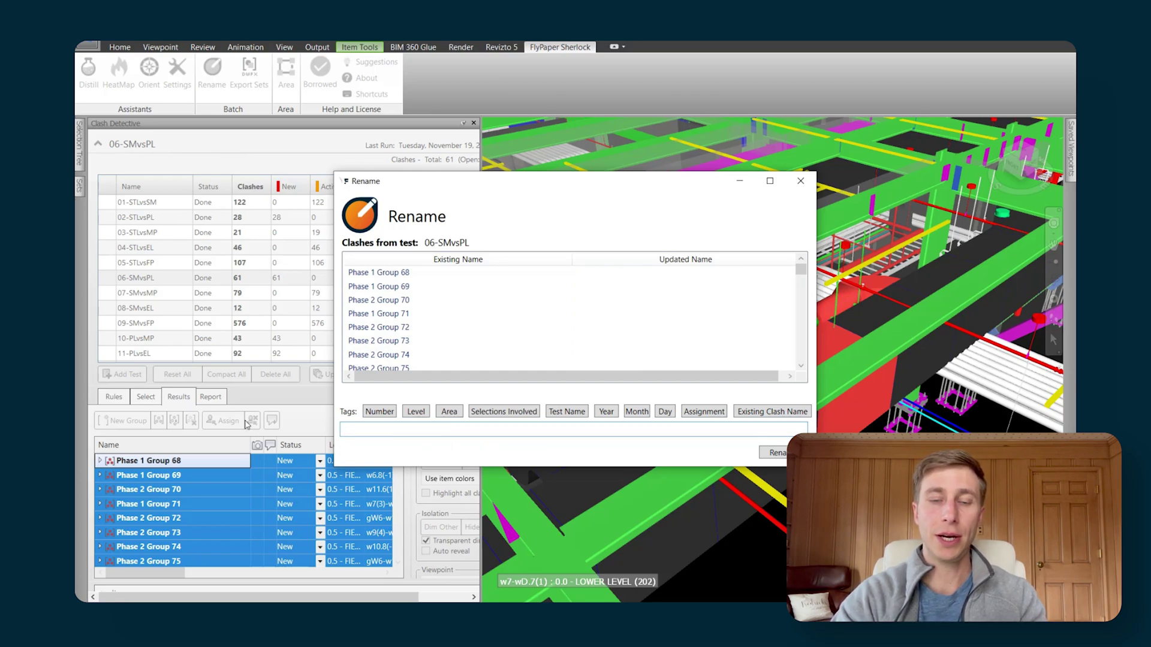
type("Group")
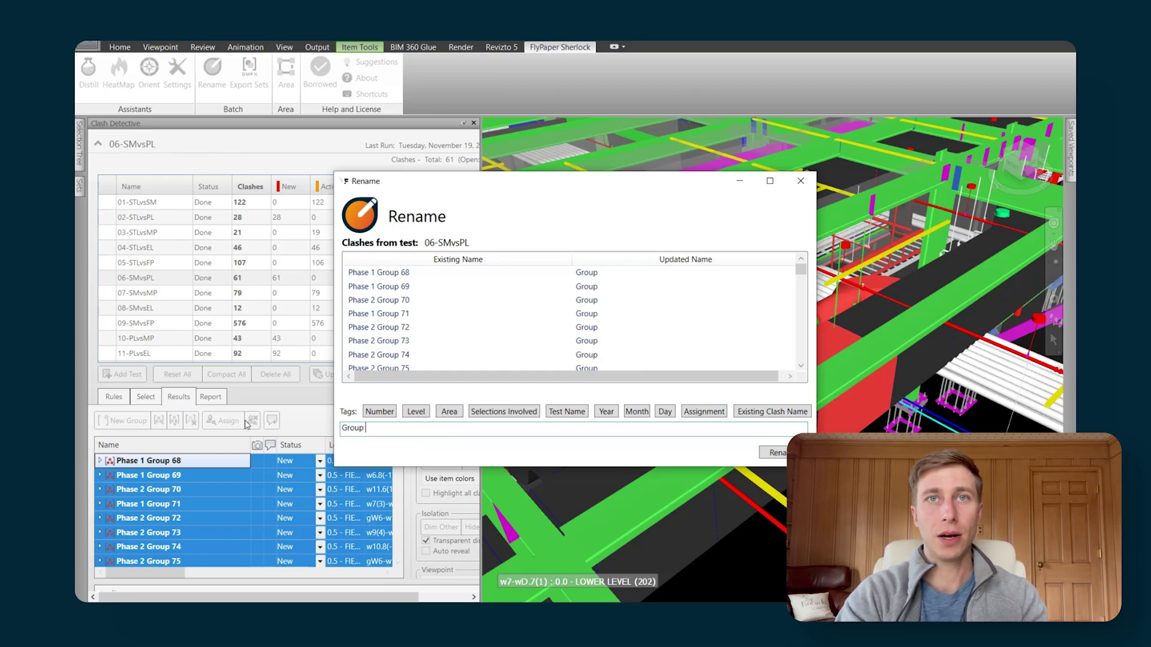
left_click(379, 412)
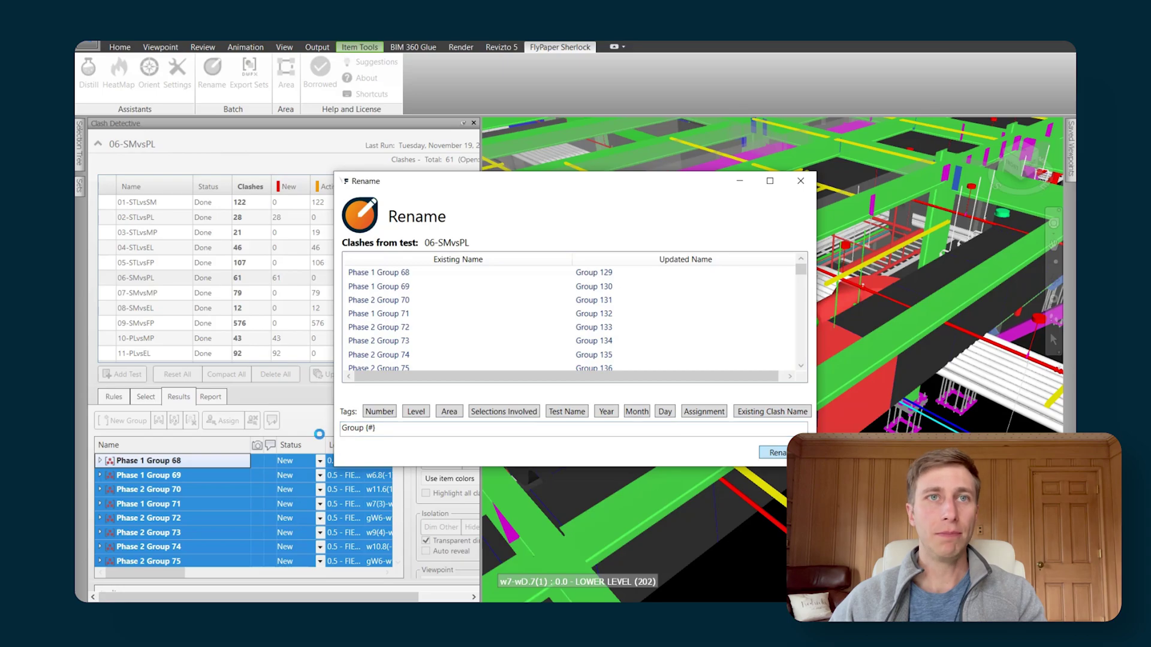
Step: Batch rename Groups 129 through 135 with a person's first name and a dash before the existing clash name
left_click(166, 534)
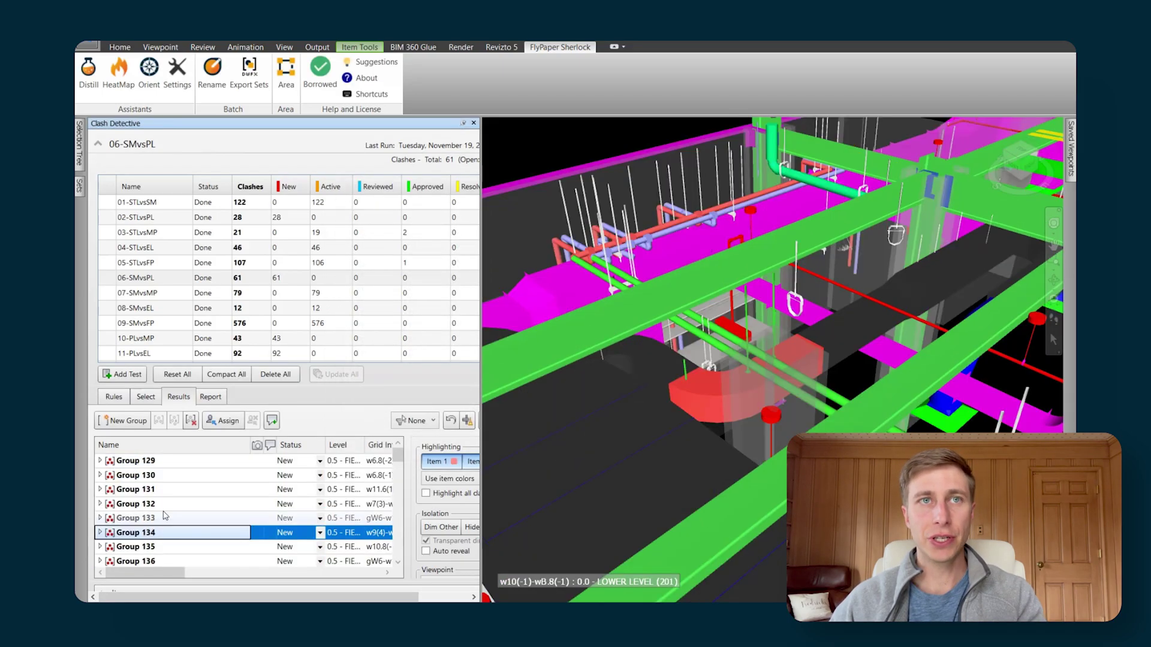
left_click(129, 461)
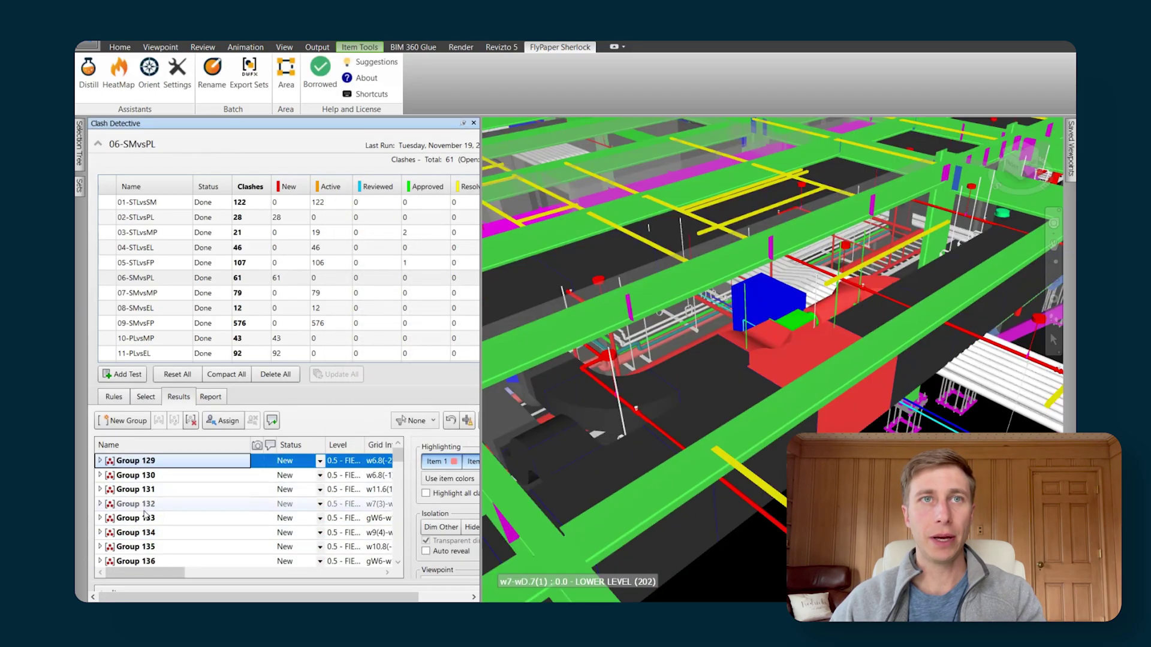
left_click(147, 546, "shift")
left_click(212, 71)
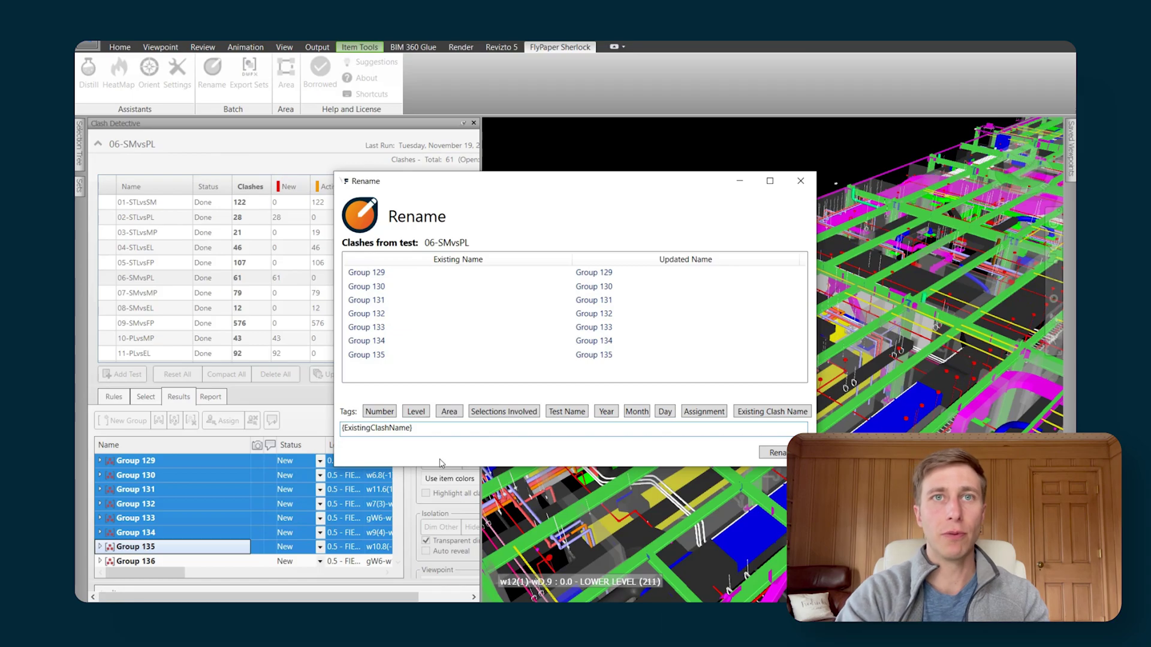
type("Chad -")
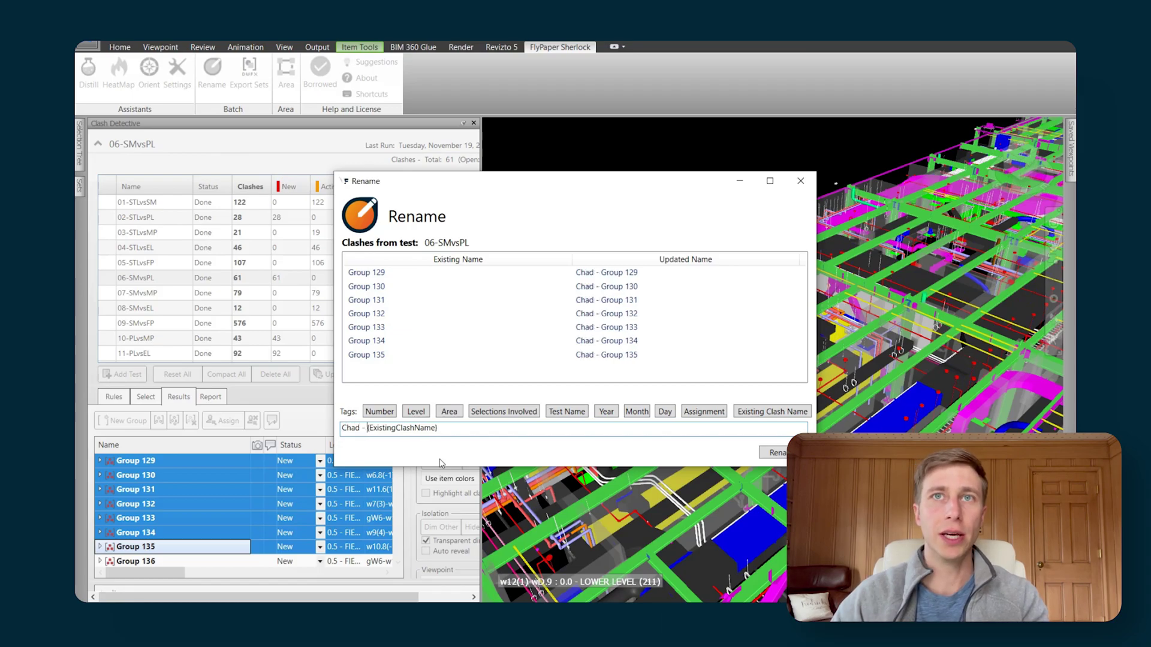
left_click(777, 453)
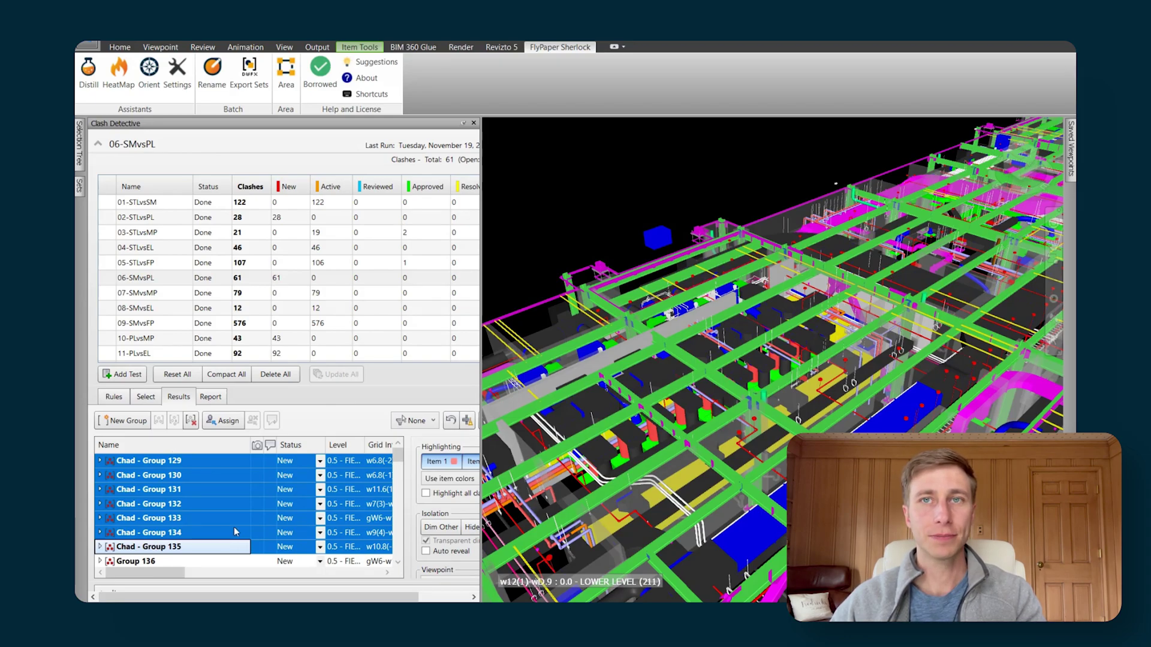
Step: Start another batch rename of the seven selected clash groups
left_click(213, 70)
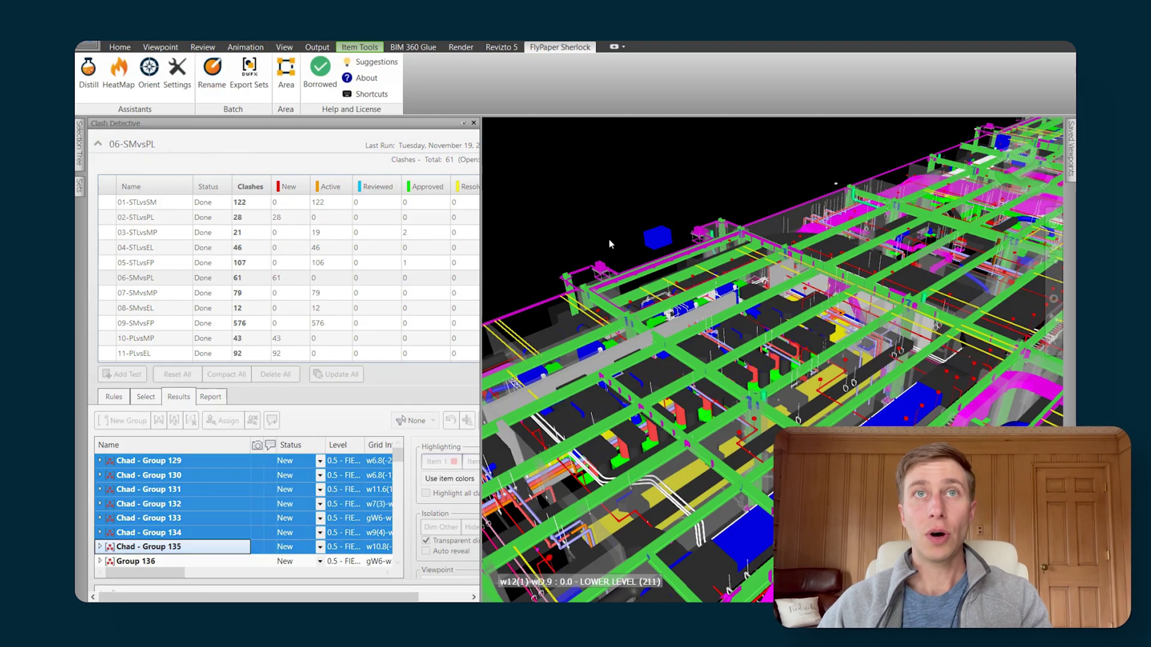